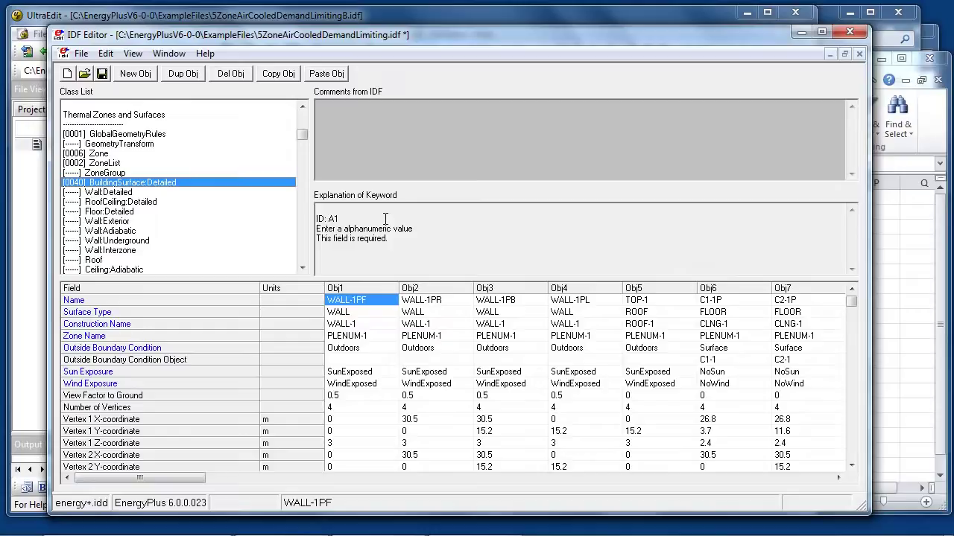
Step: Read the keyword explanations of the first surface's Surface Type, Outside Boundary Condition Object and View Factor to Ground fields
click(353, 313)
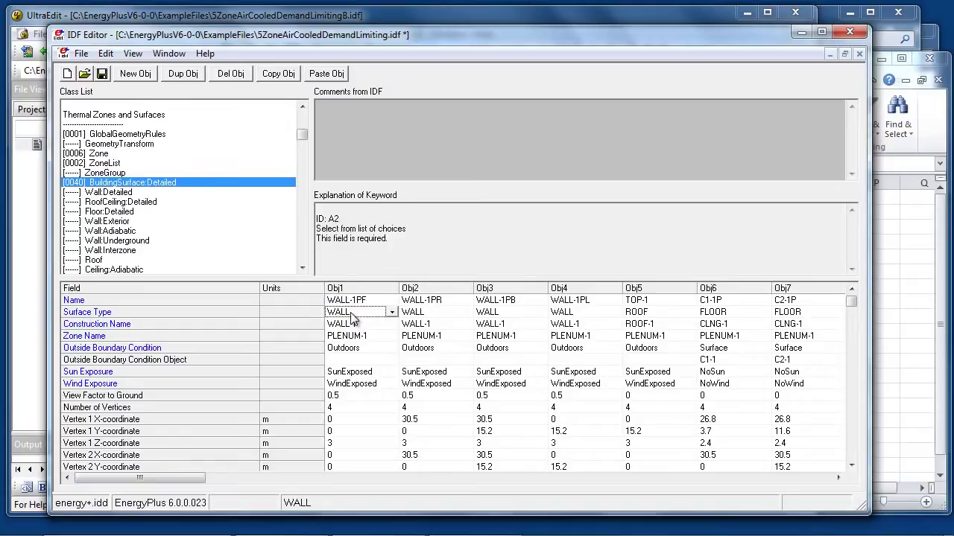
click(355, 360)
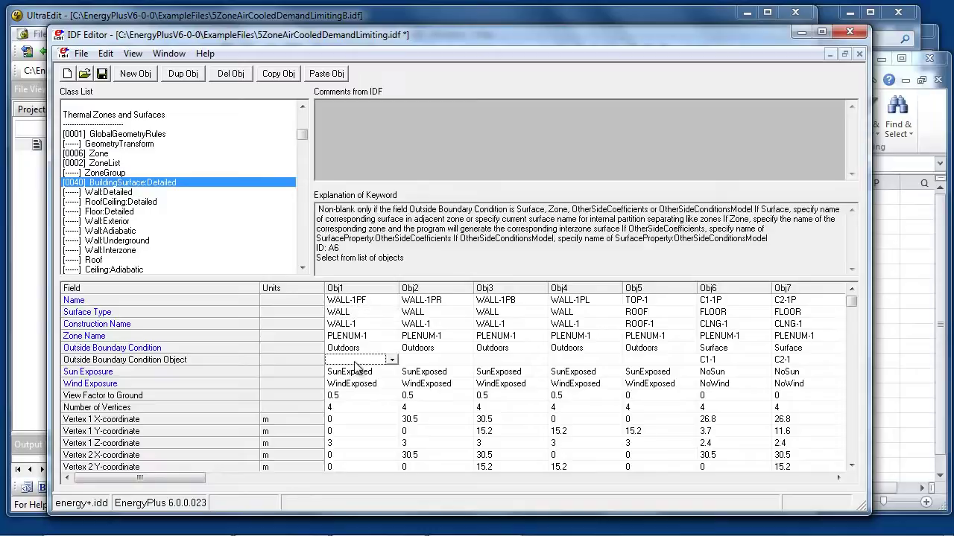
click(342, 397)
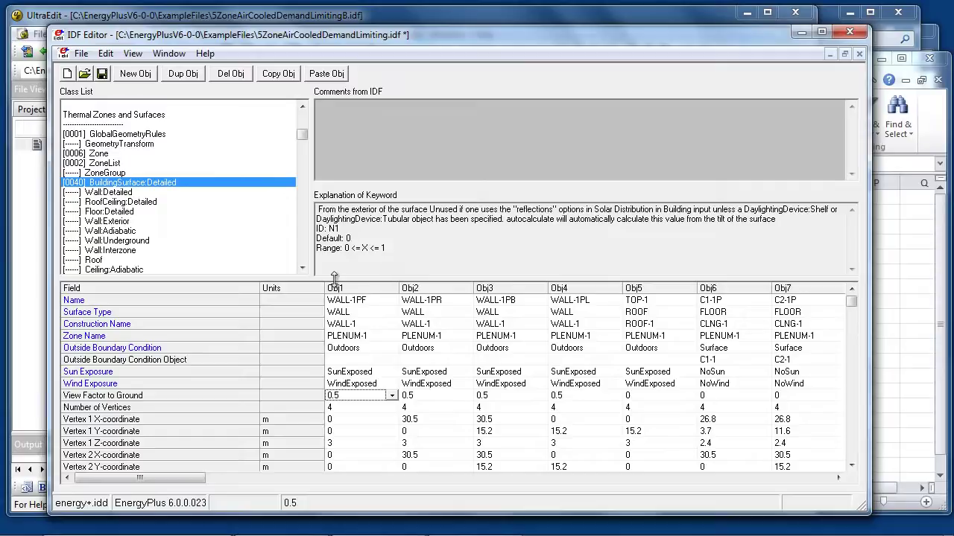
Step: Rename the first building surface, WALL-1PF, as WALL-1PF New
click(344, 301)
click(371, 299)
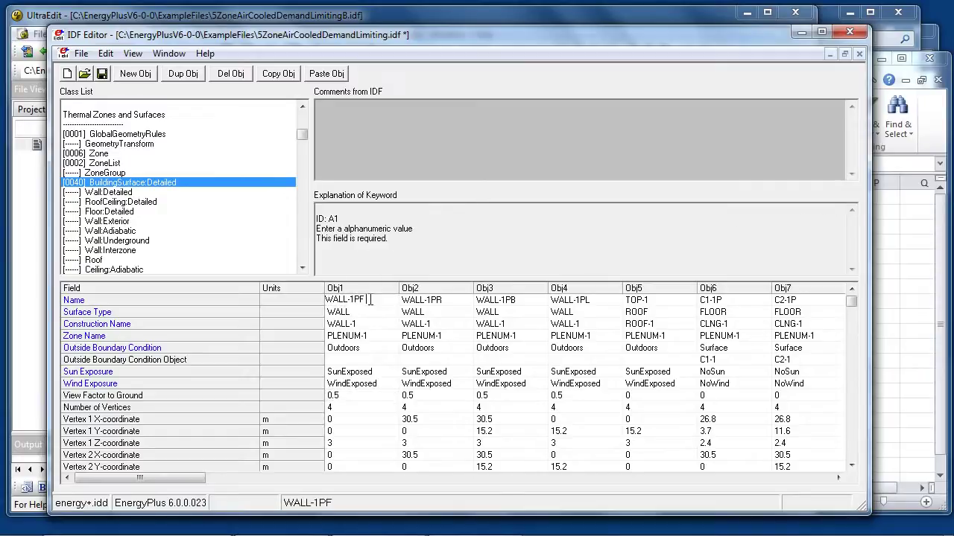
text(New)
key(Return)
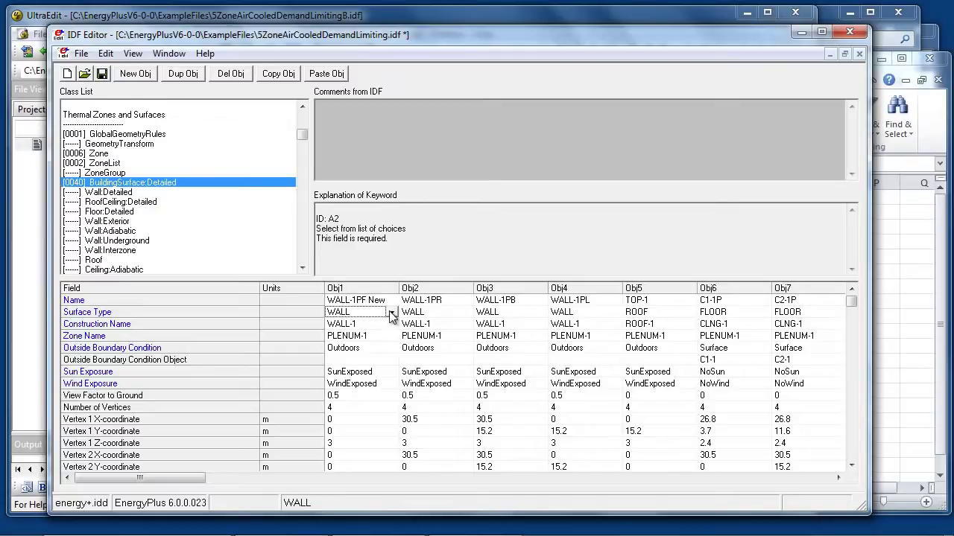
Step: Review the choices available for the first surface's Surface Type and Construction Name, keeping WALL and WALL-1
click(390, 313)
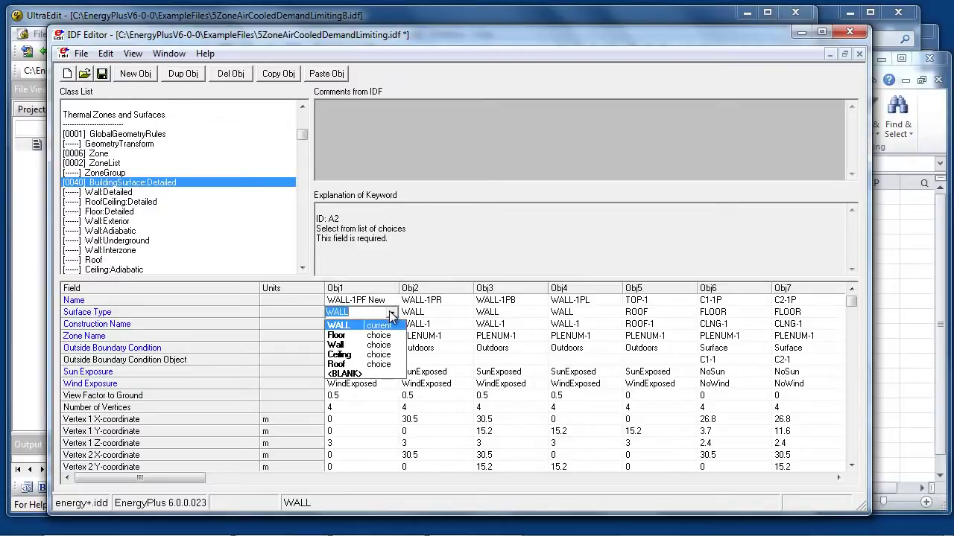
click(341, 327)
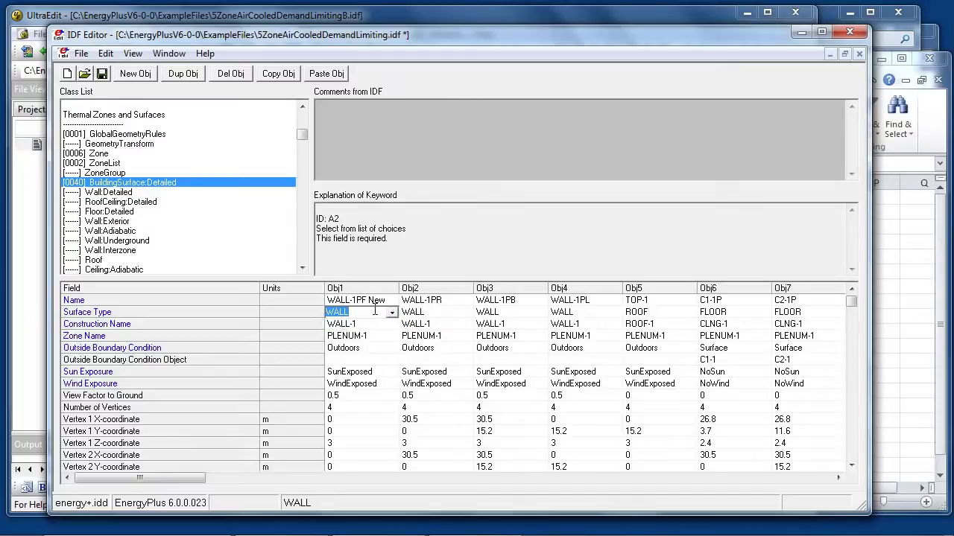
click(374, 326)
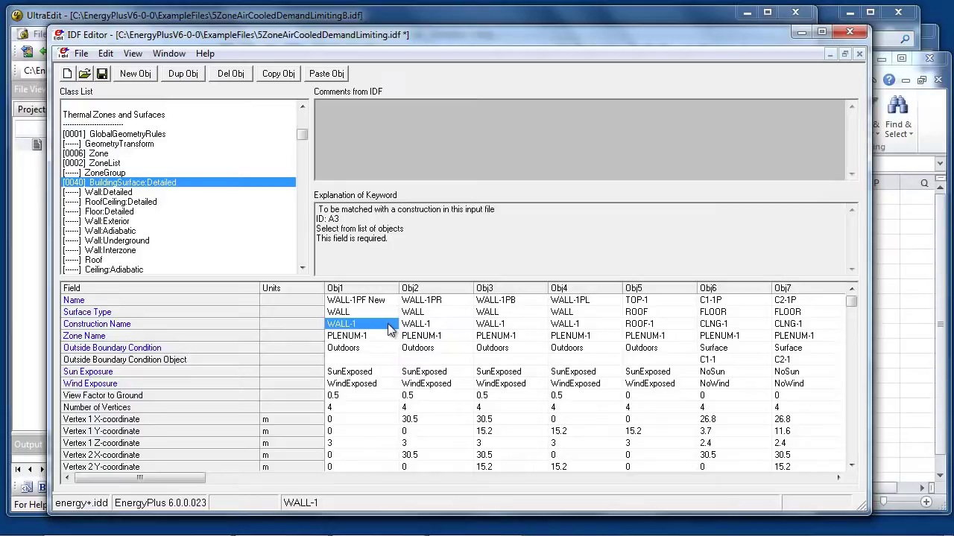
click(388, 326)
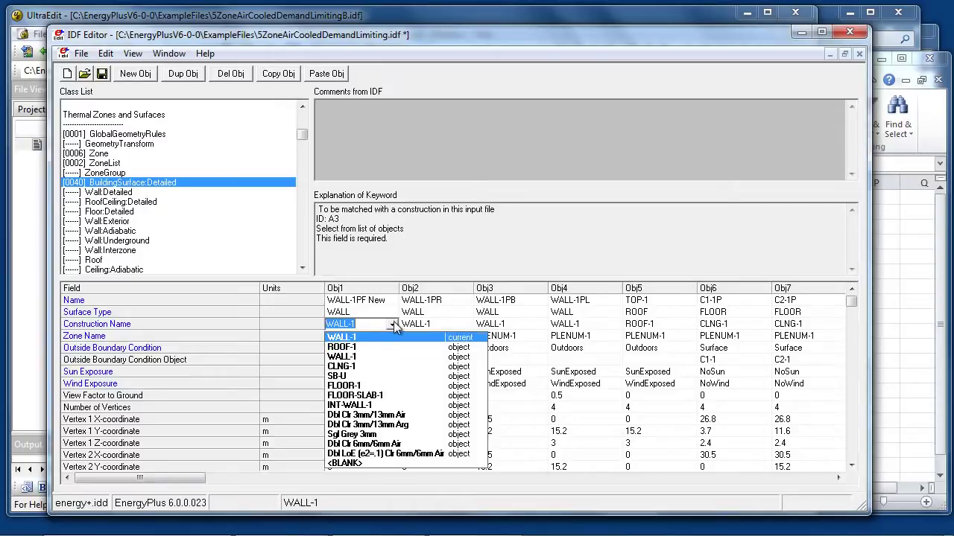
click(394, 325)
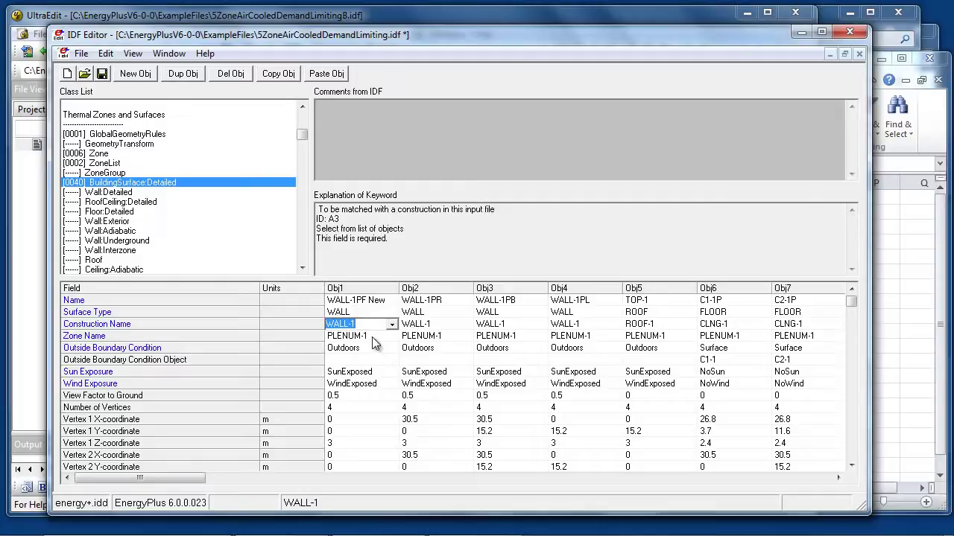
click(363, 359)
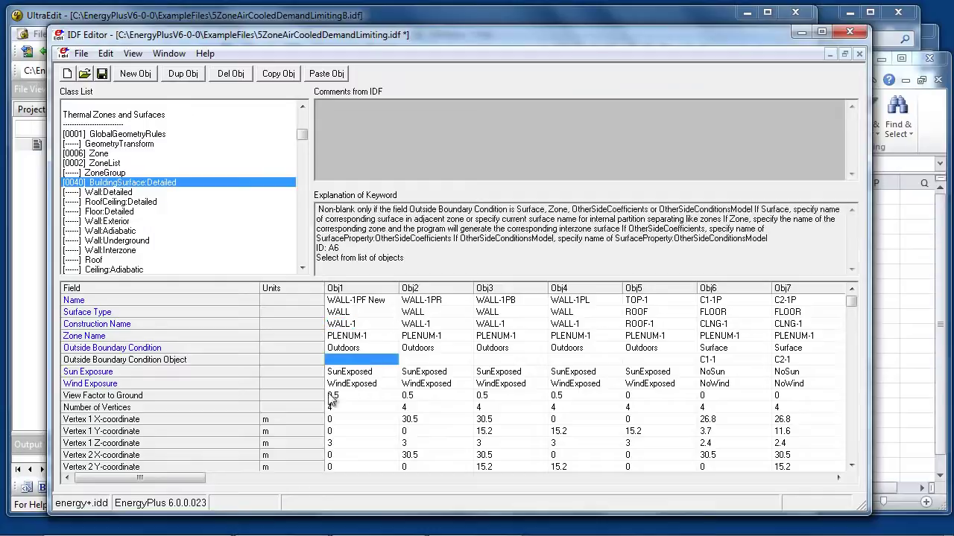
Step: Set the first surface's View Factor to Ground to 2
click(348, 394)
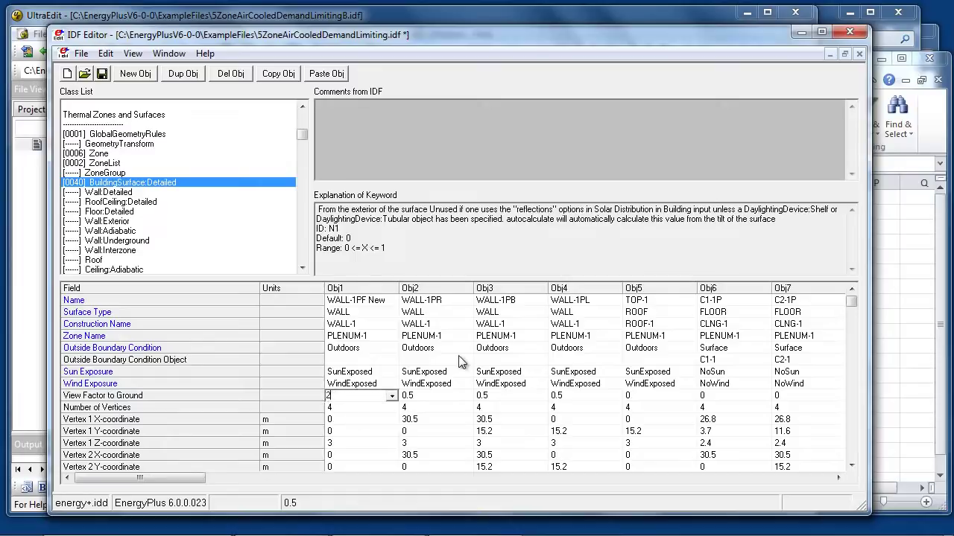
text(2)
key(Return)
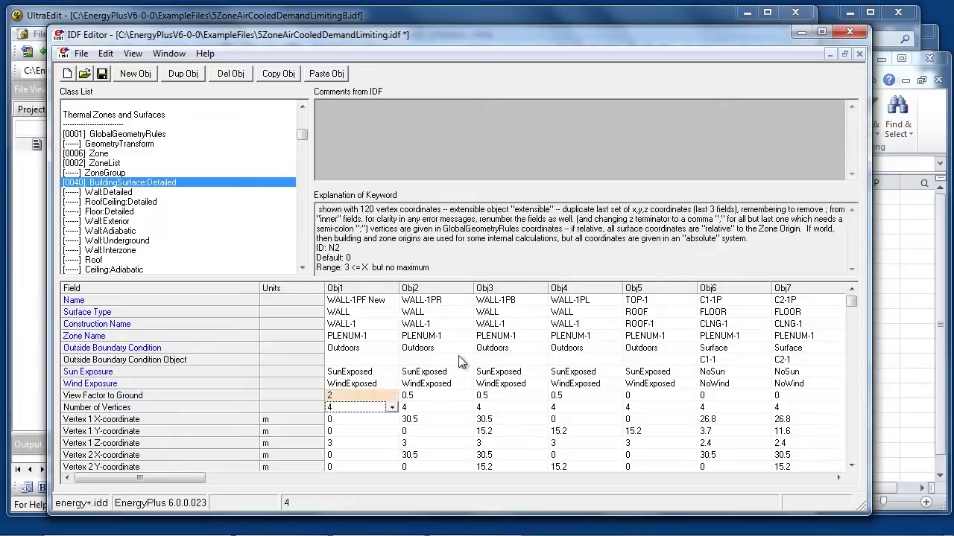
click(374, 395)
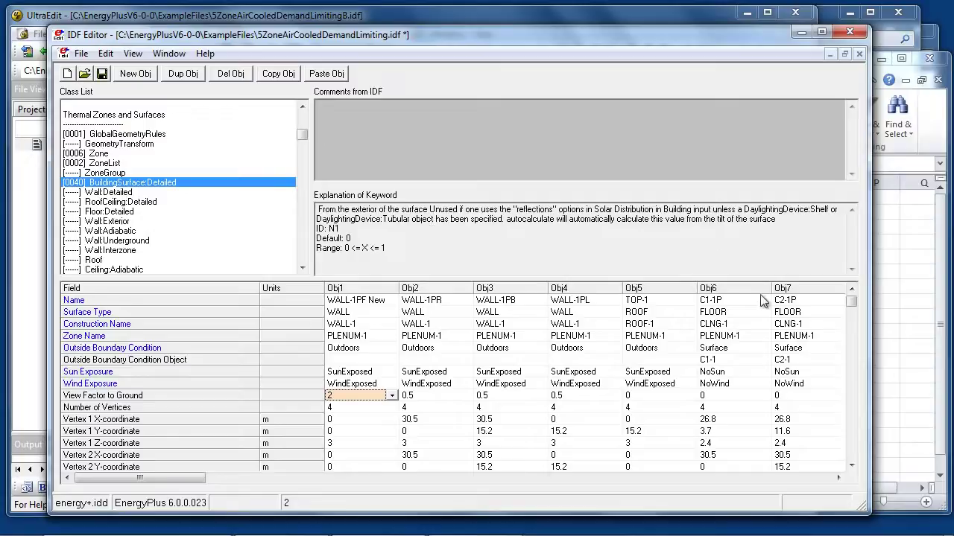
Step: Duplicate the C1-1P floor surface and add a new BuildingSurface:Detailed object
click(704, 290)
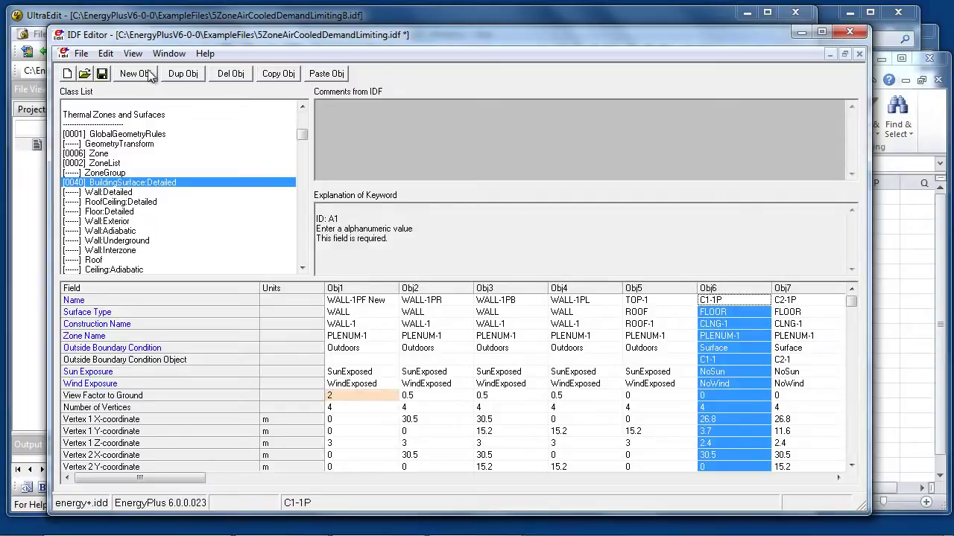
click(187, 74)
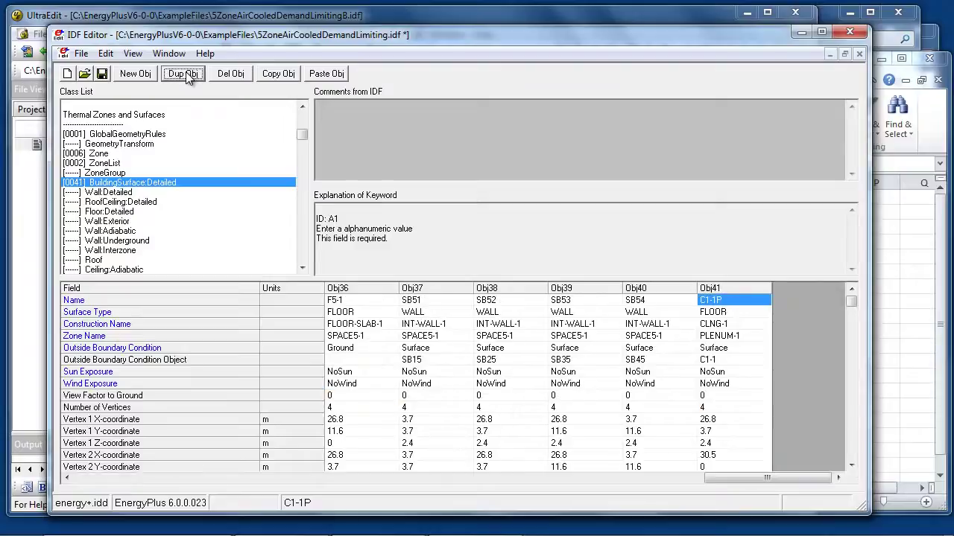
click(134, 75)
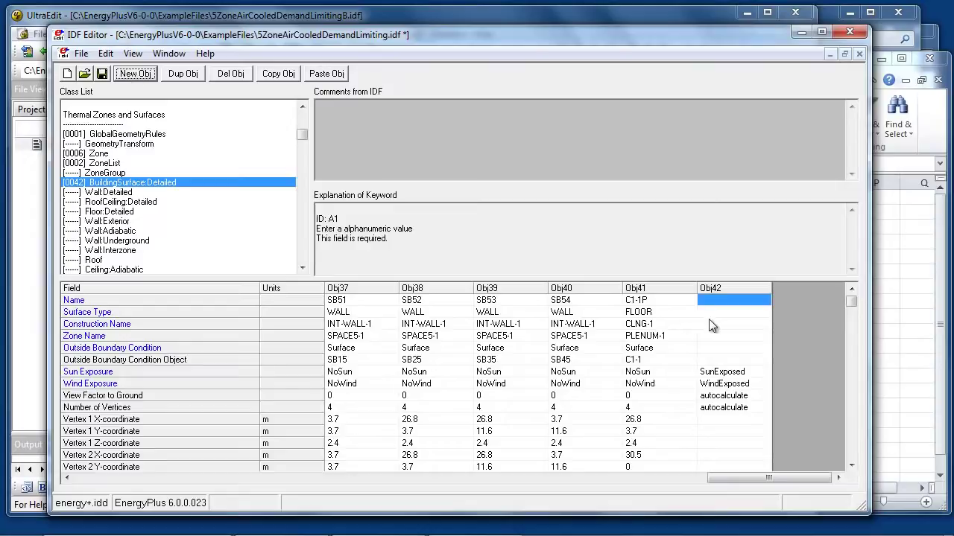
Step: Review the Sun Exposure choices of the new surface object without changing the default
click(748, 372)
click(763, 372)
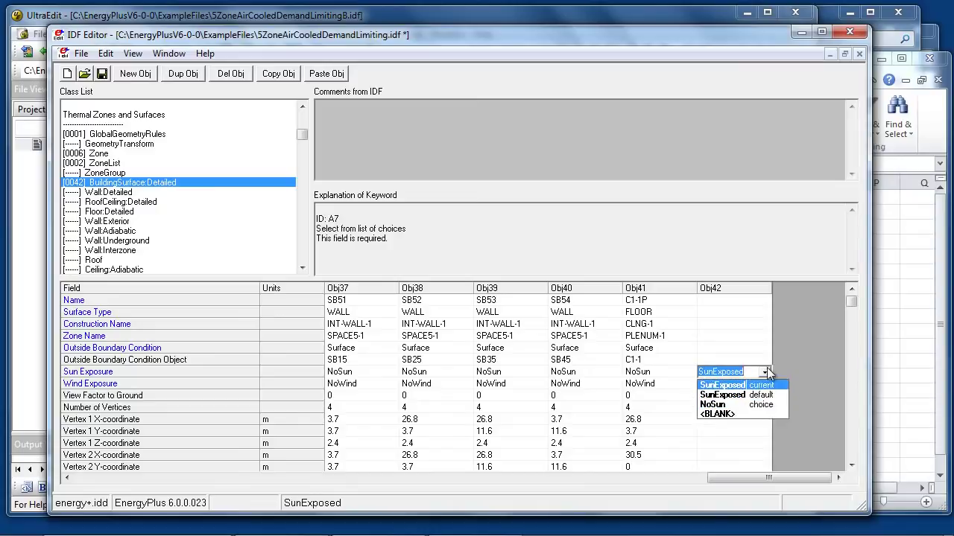
click(766, 371)
click(720, 360)
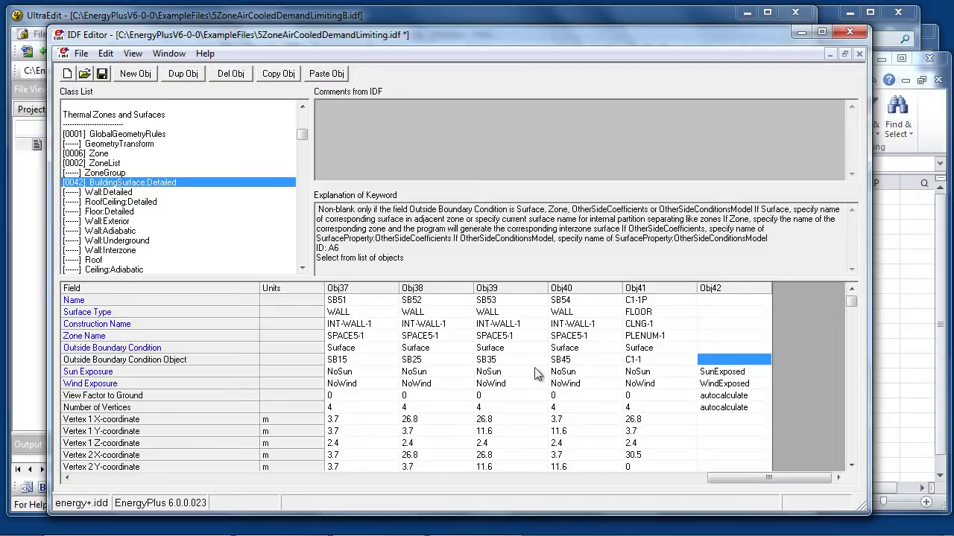
Step: Name the new surface object "This is a new surface"
click(708, 299)
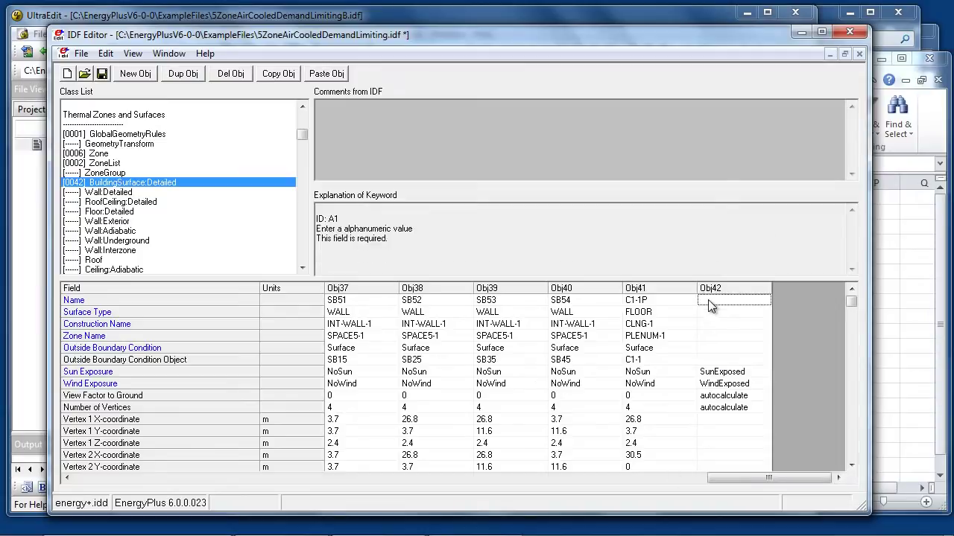
text(This is a new surface)
key(Return)
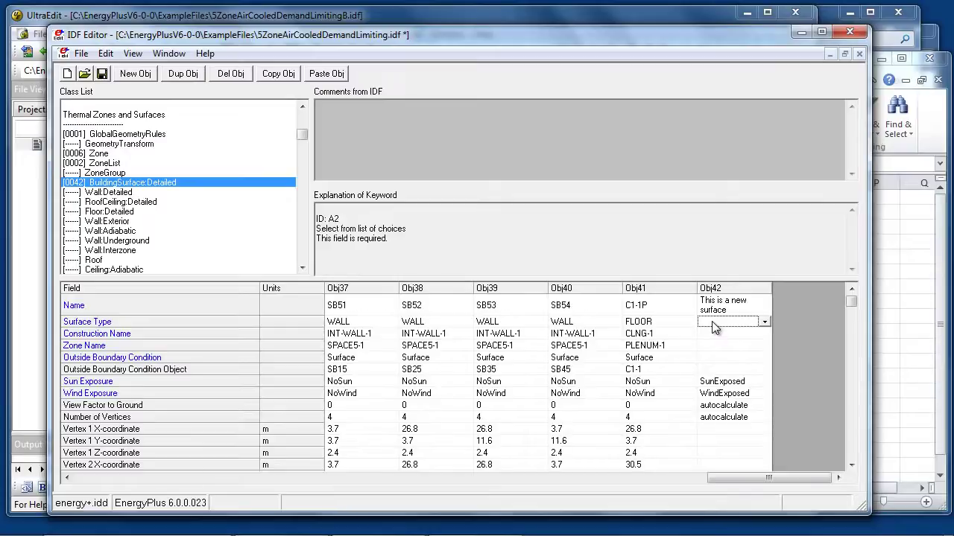
Step: Return to the first surface objects and step through their neighbouring fields, ending on the fourth object's Outside Boundary Condition
key(Down)
key(Home)
key(Right)
key(Right)
key(Right)
key(Left)
key(Left)
key(Left)
key(Right)
key(Right)
key(Down)
key(Down)
key(Down)
key(Up)
key(Up)
key(Up)
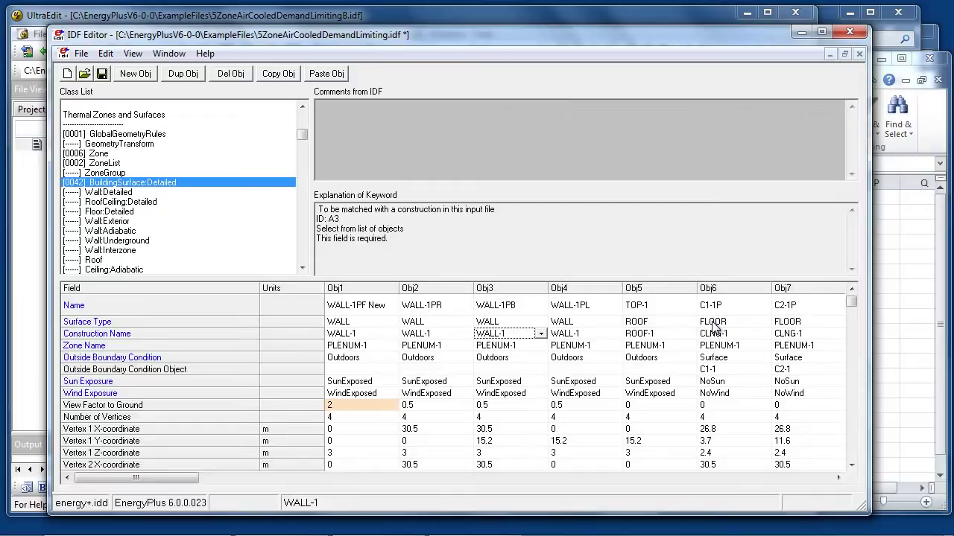
click(590, 358)
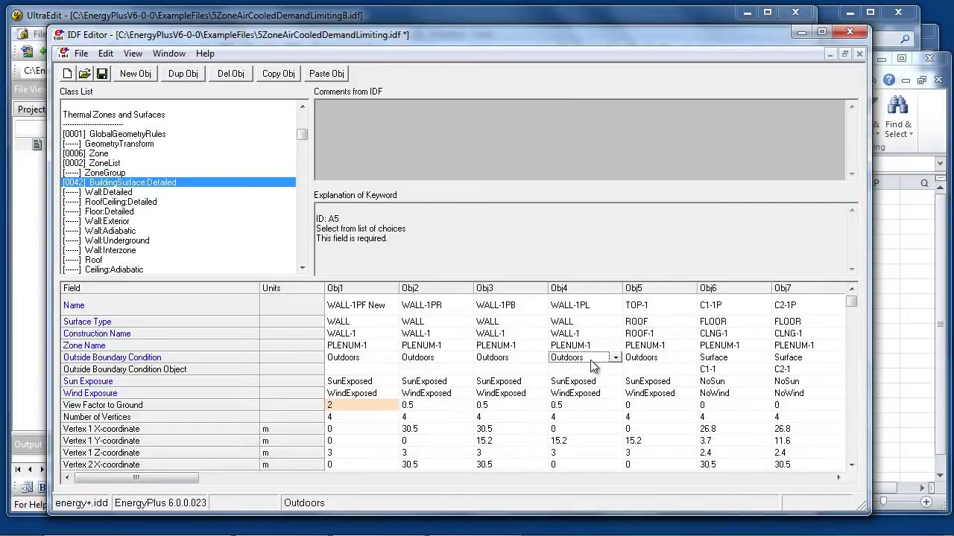
Step: Open the ASHRAE_2005_HOF_Materials.idf dataset
click(82, 56)
mouse_move(103, 108)
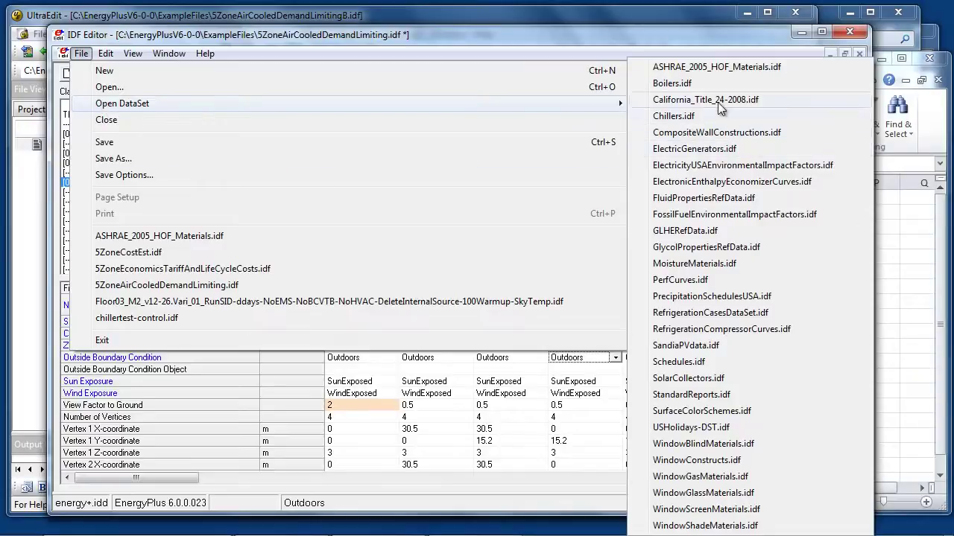
click(718, 67)
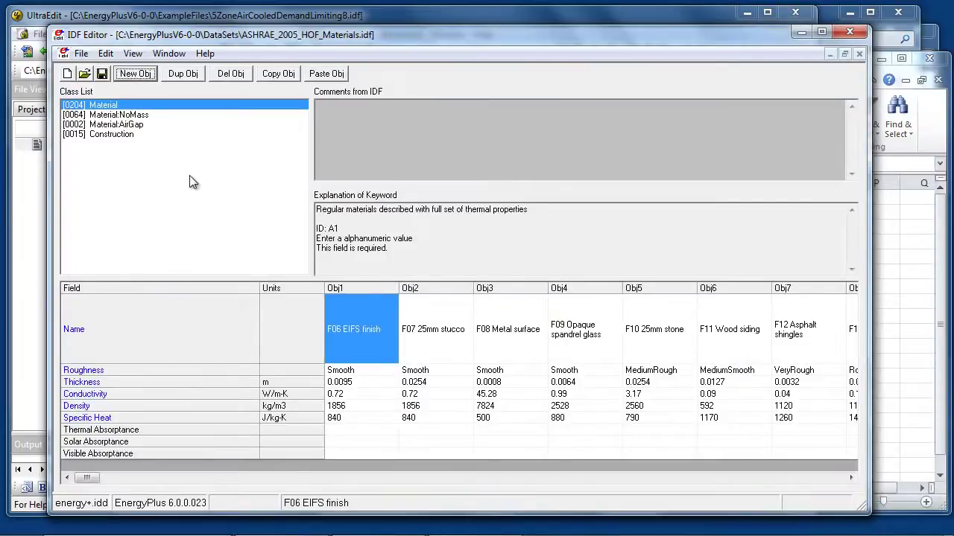
Step: Copy the F07 25mm stucco object from the dataset's Material class
click(107, 115)
click(104, 108)
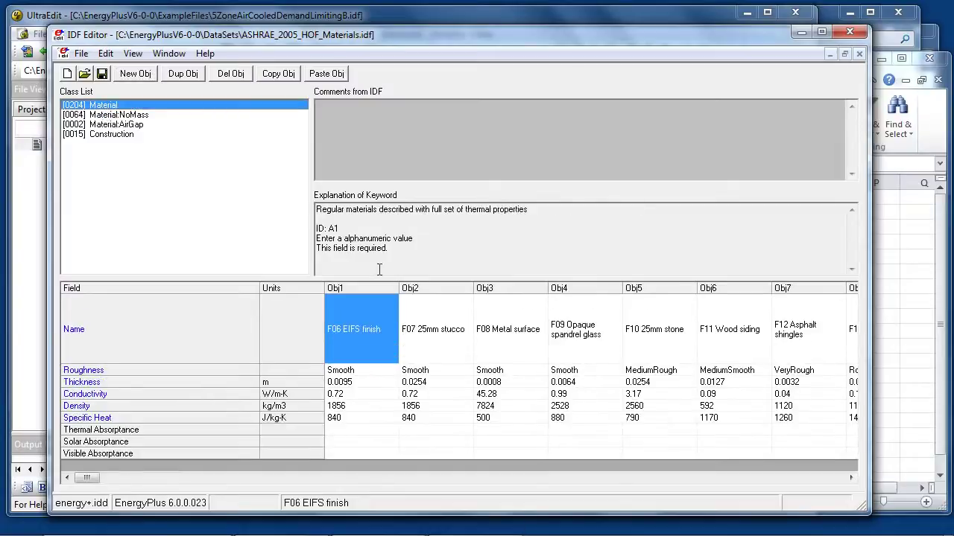
click(435, 290)
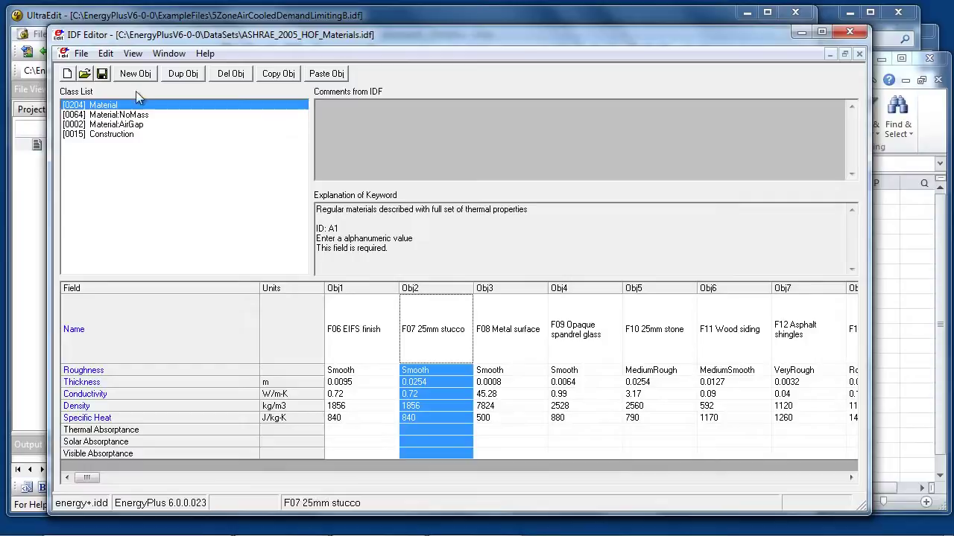
click(278, 76)
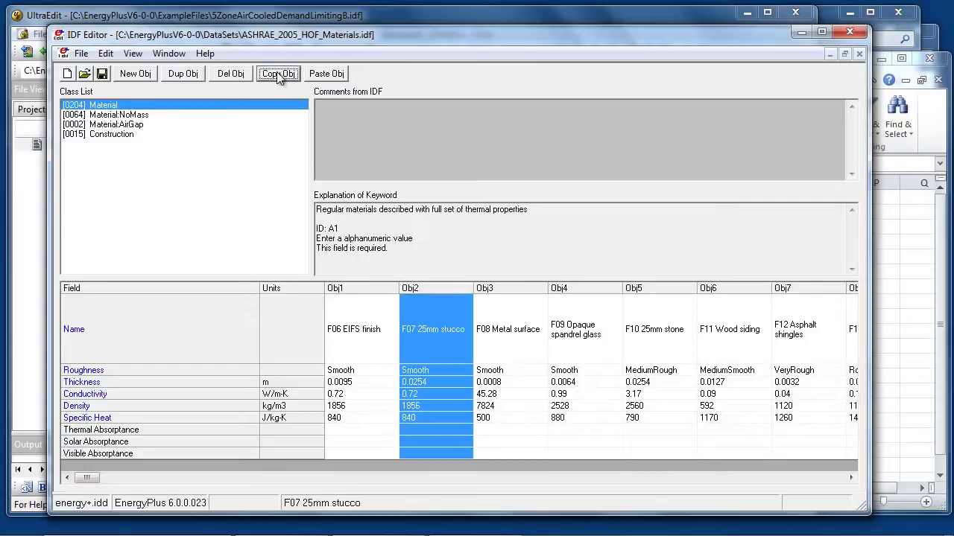
Step: Switch to 5ZoneAirCooledDemandLimiting.idf and paste the copied stucco material into it
click(169, 54)
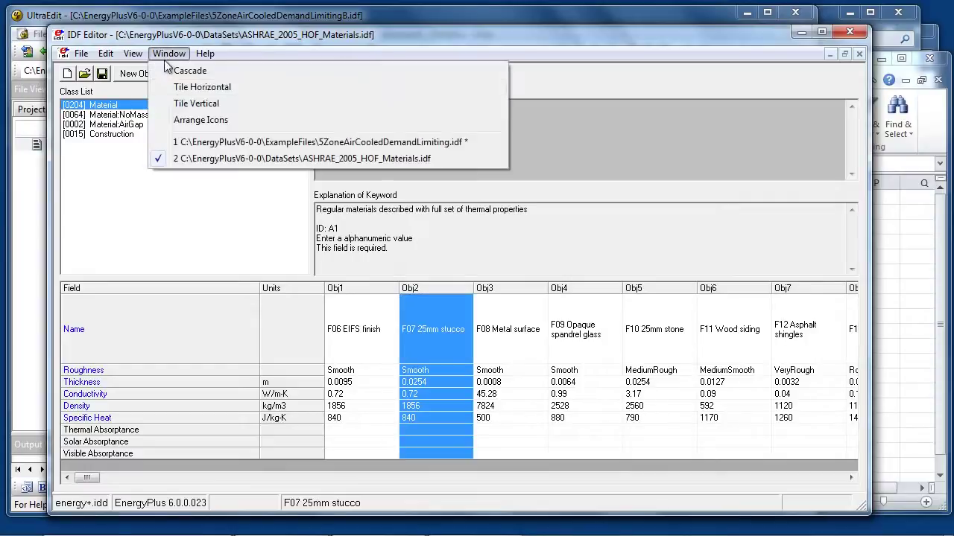
click(188, 142)
click(325, 74)
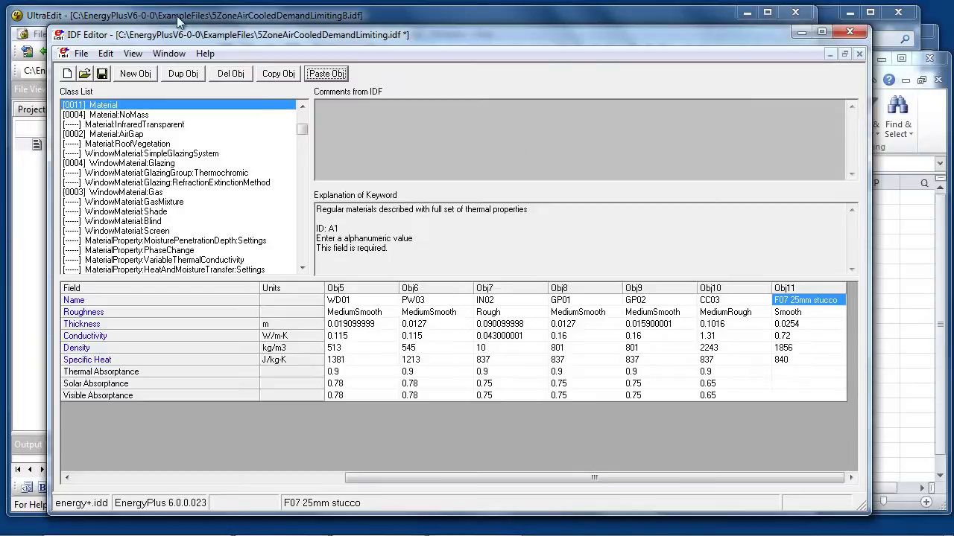
Step: Try the saved object order Original with New at Bottom in the save options, and discard the change
click(80, 53)
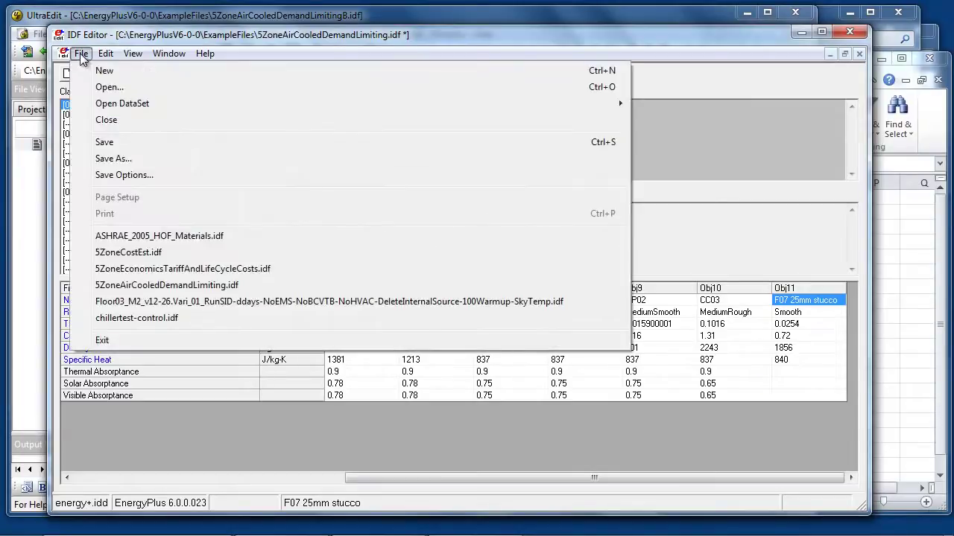
click(119, 176)
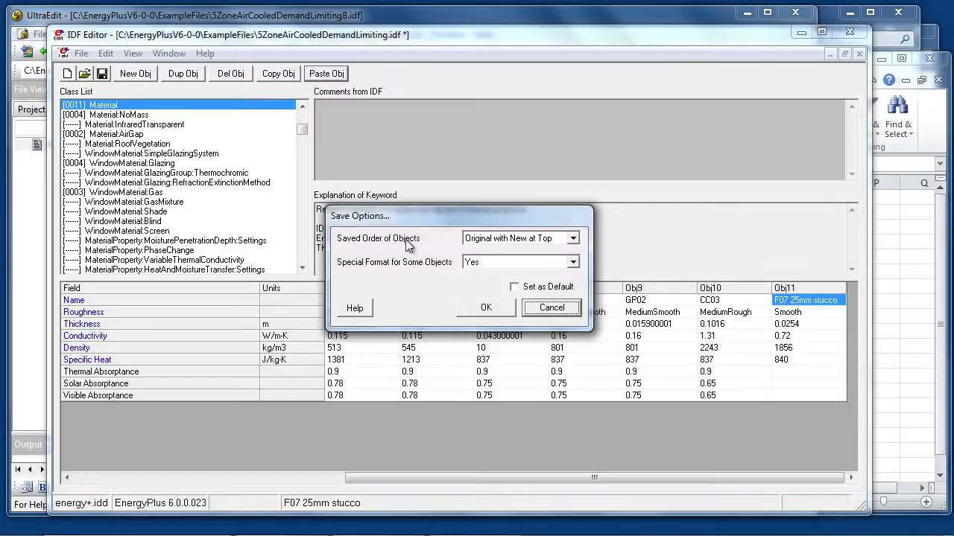
click(491, 240)
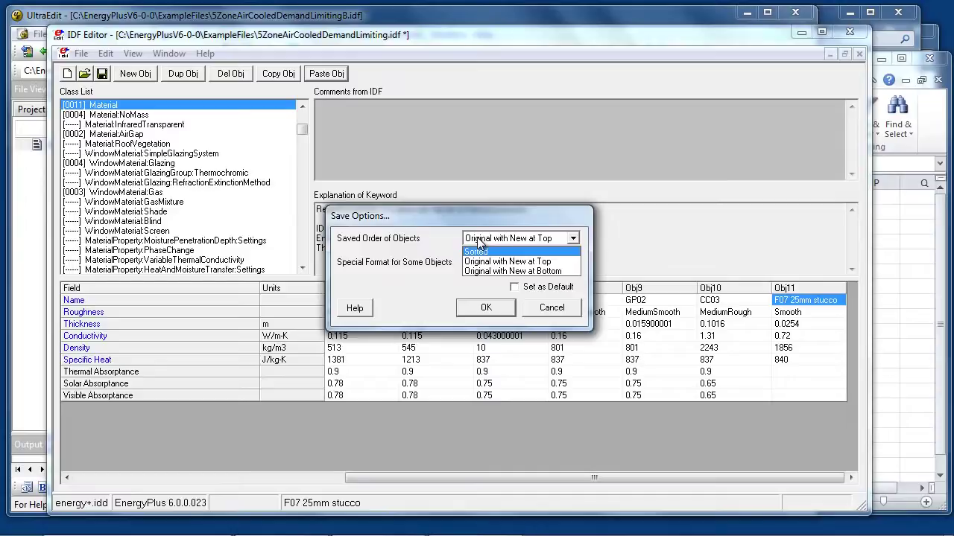
click(479, 243)
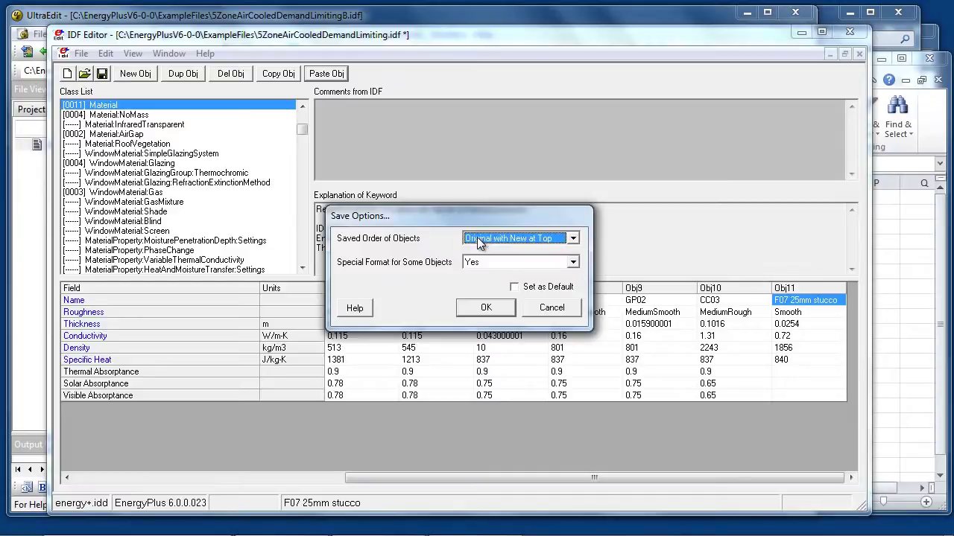
click(479, 244)
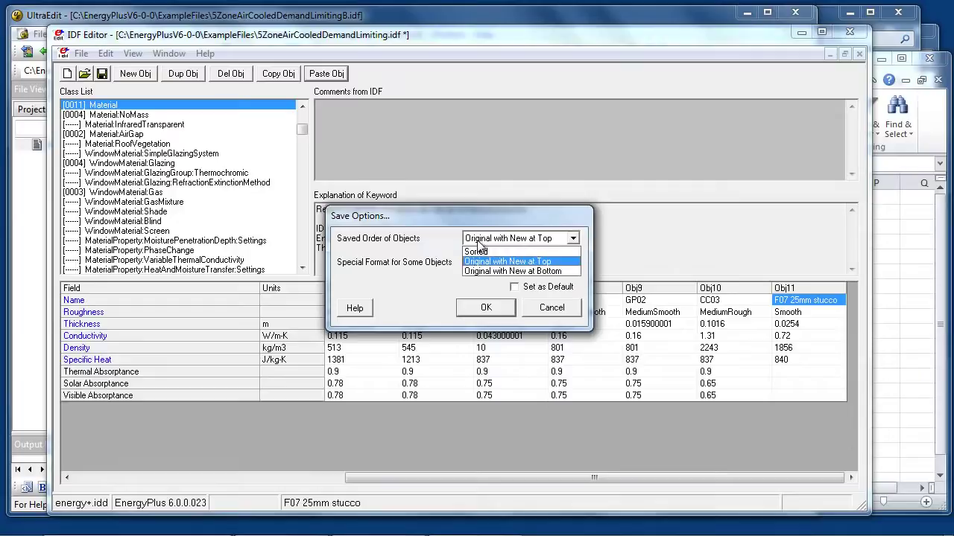
click(479, 271)
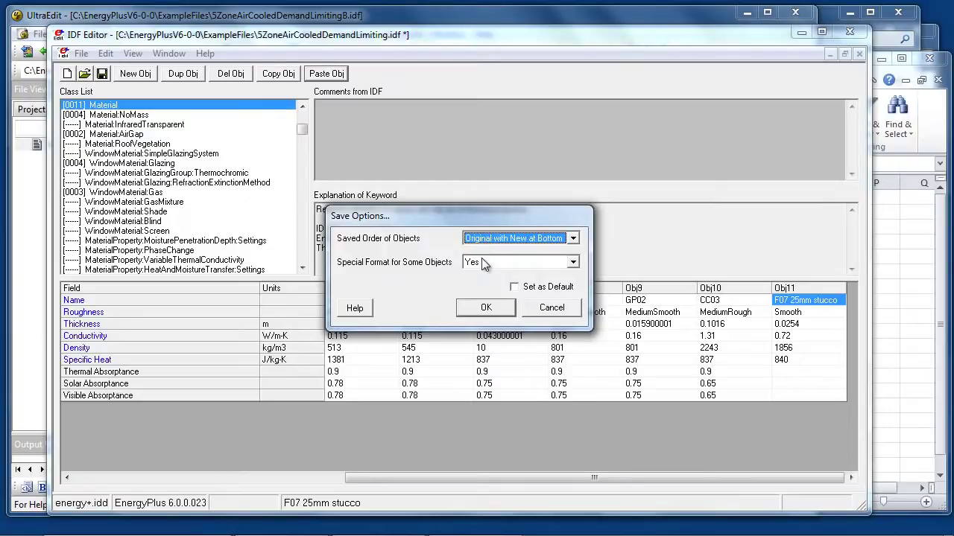
click(481, 263)
click(481, 263)
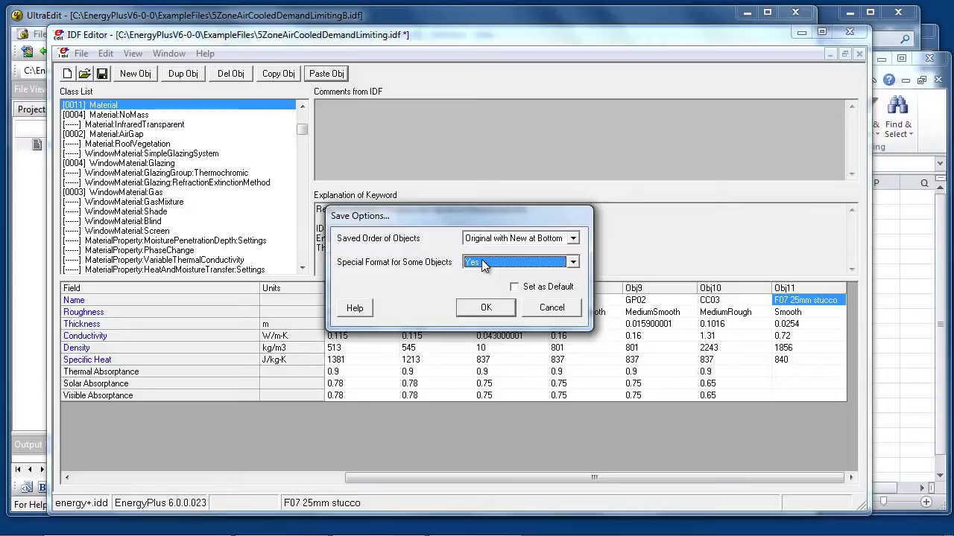
click(553, 309)
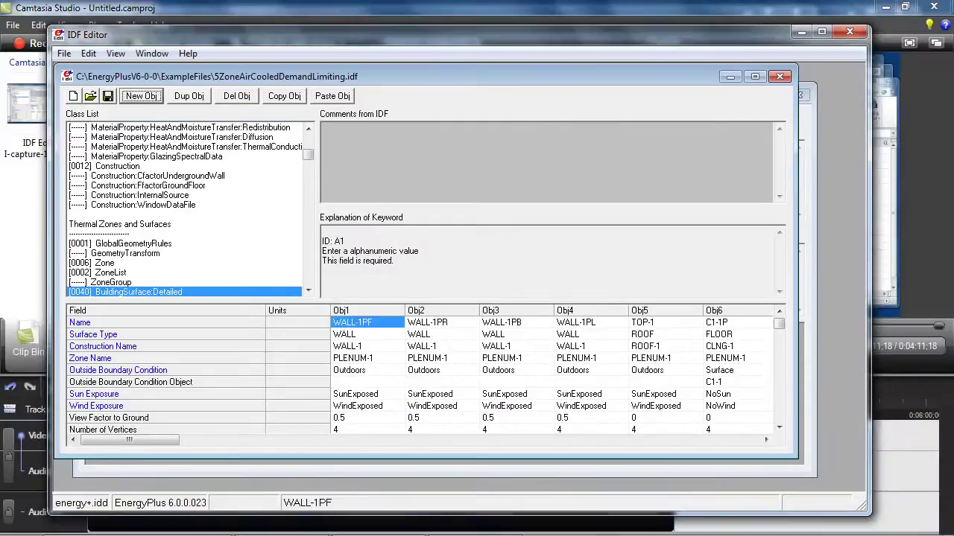